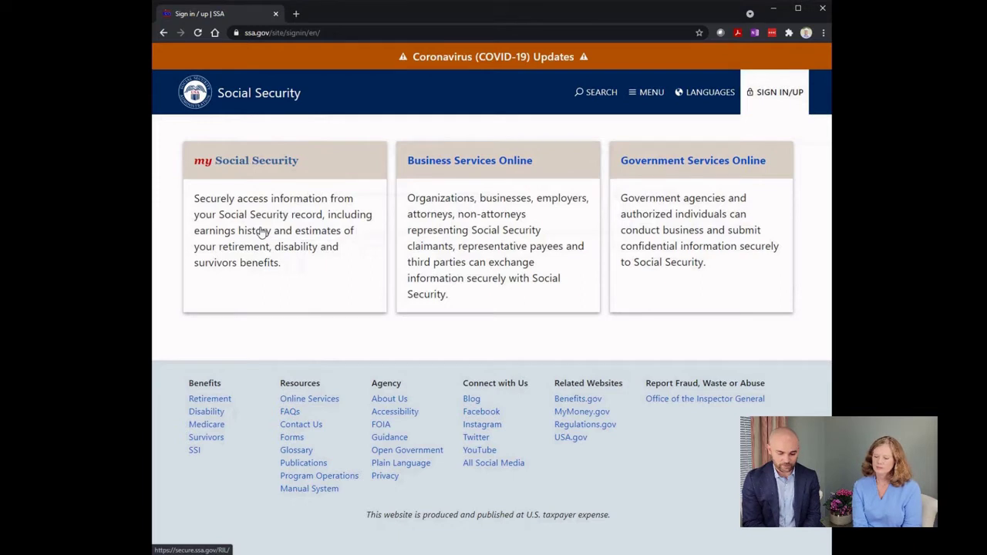
Step: Open the my Social Security sign-in page and start creating a new account
click(263, 233)
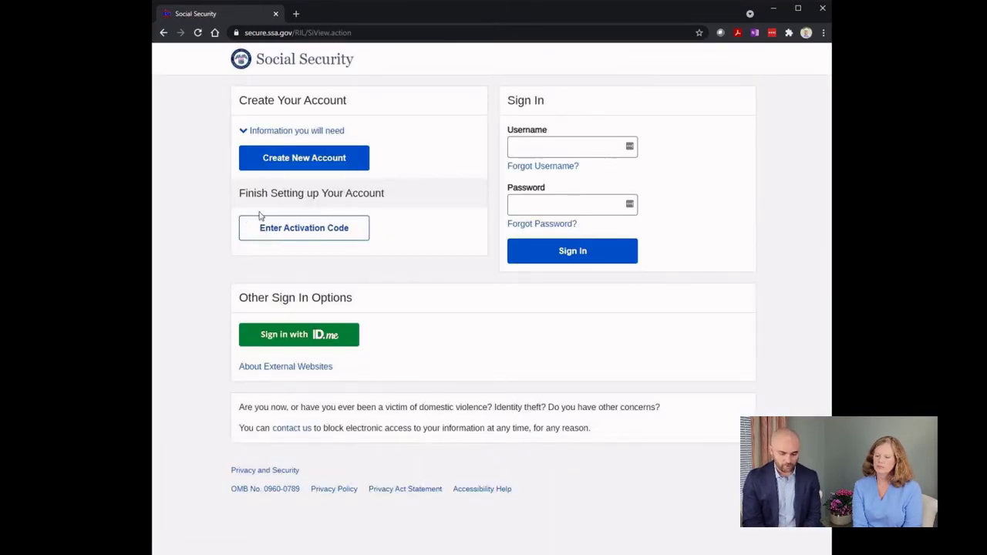
click(302, 159)
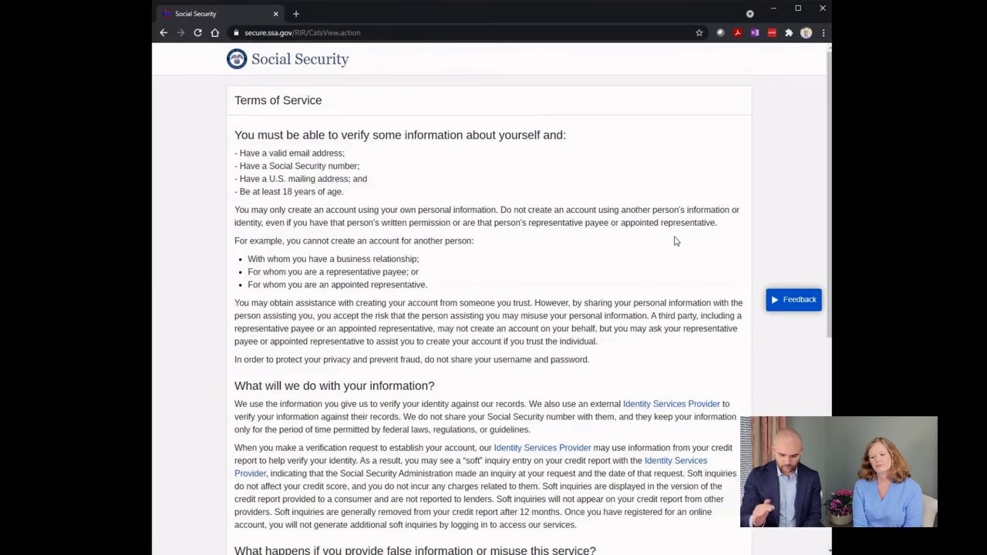
scroll(704, 243, down, 2)
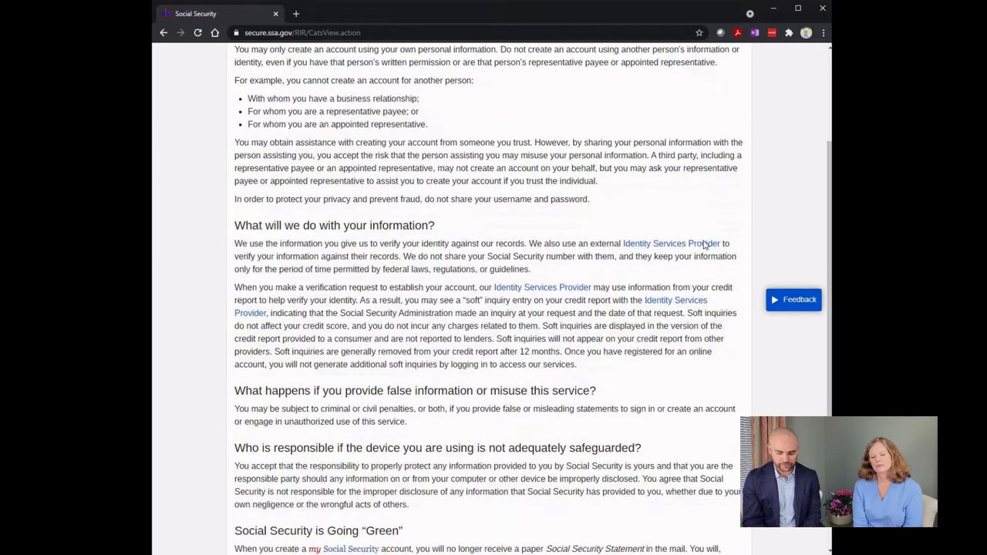
scroll(704, 243, down, 2)
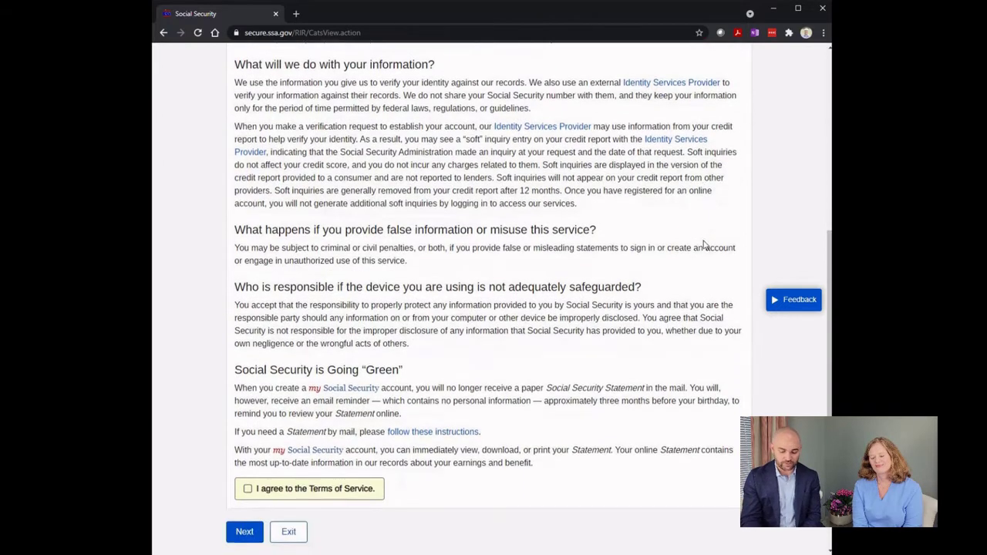
scroll(704, 244, down, 1)
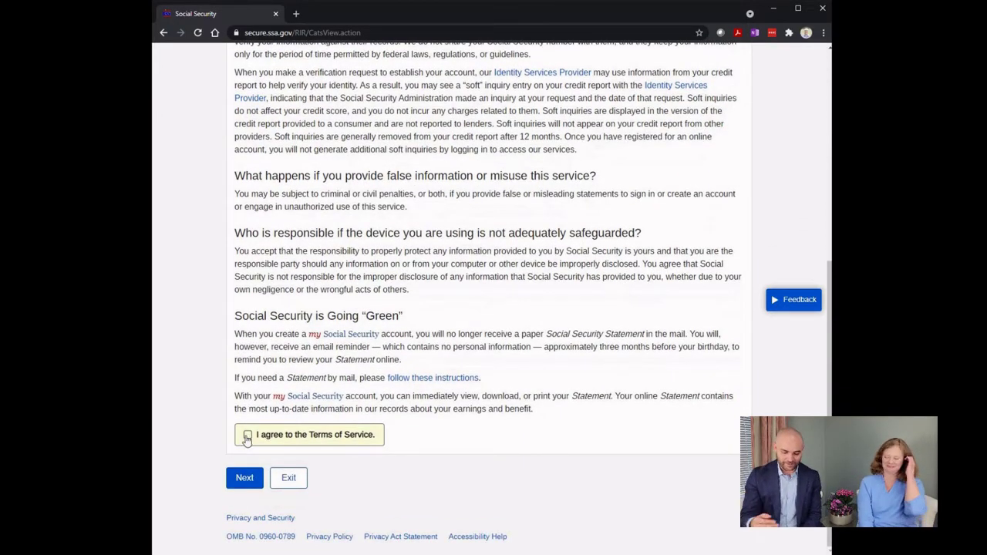
Step: Agree to the Terms of Service and continue to the 'Please tell us who you are' form
click(248, 436)
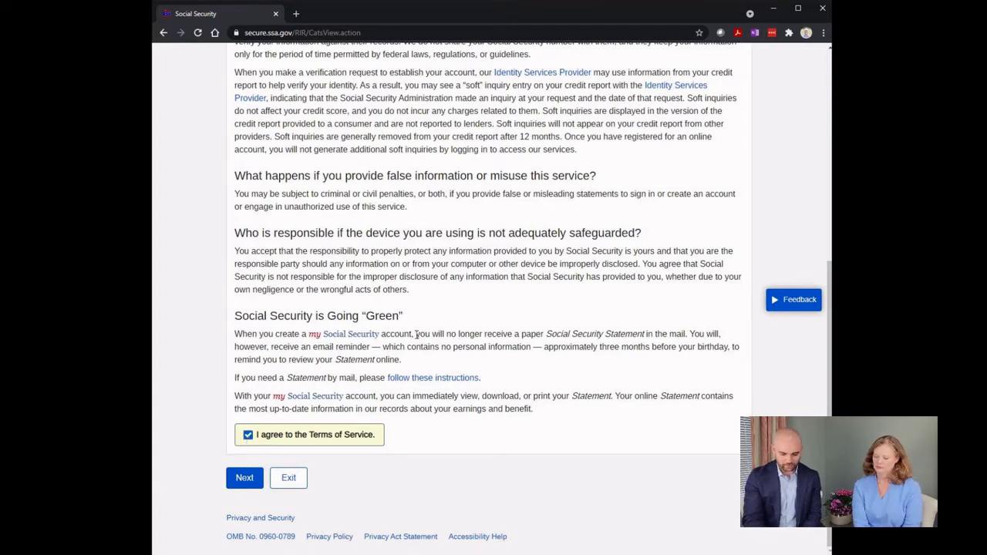
drag(416, 334, 687, 334)
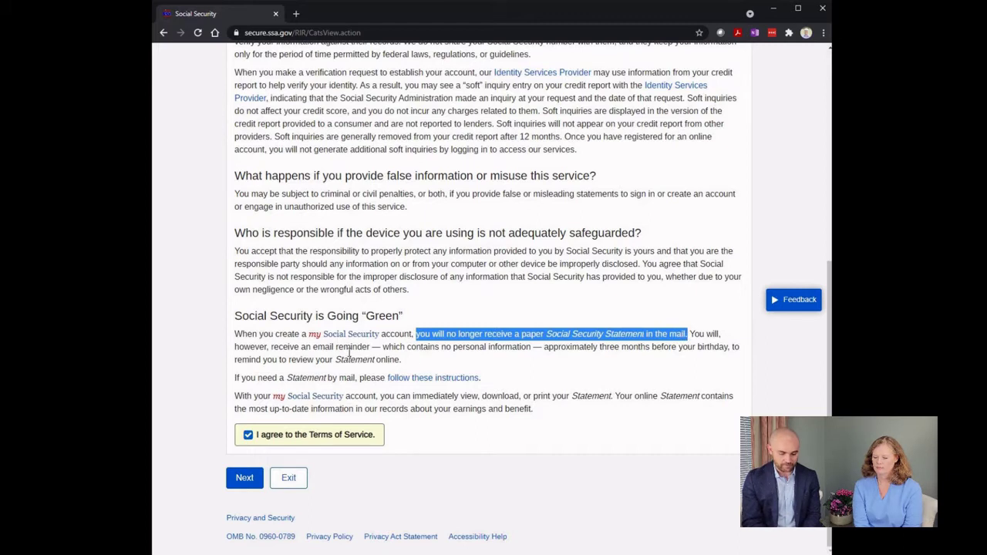
click(349, 352)
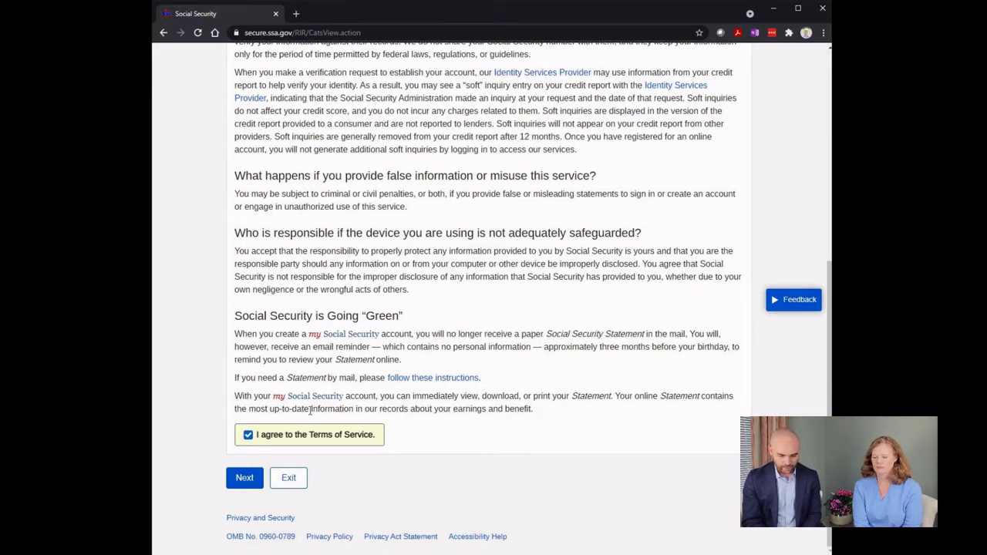
click(244, 478)
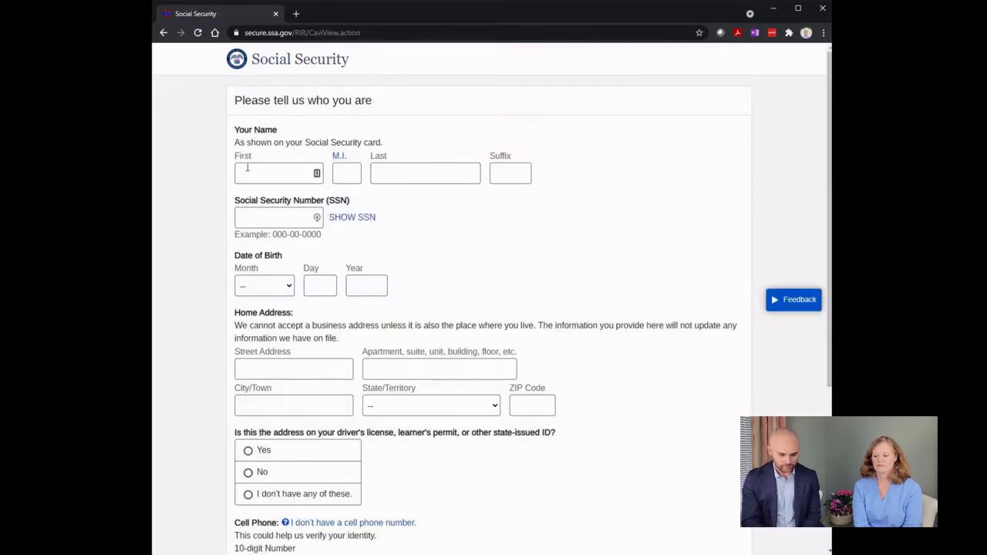
Step: Submit the filled-in name, SSN, birth date, address, cell phone and email details
scroll(248, 231, down, 3)
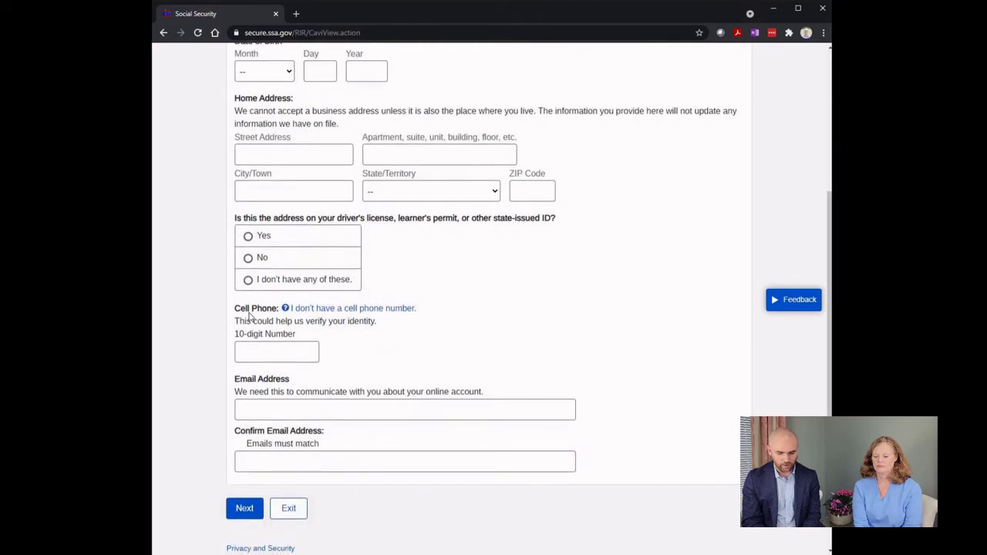
scroll(249, 316, down, 1)
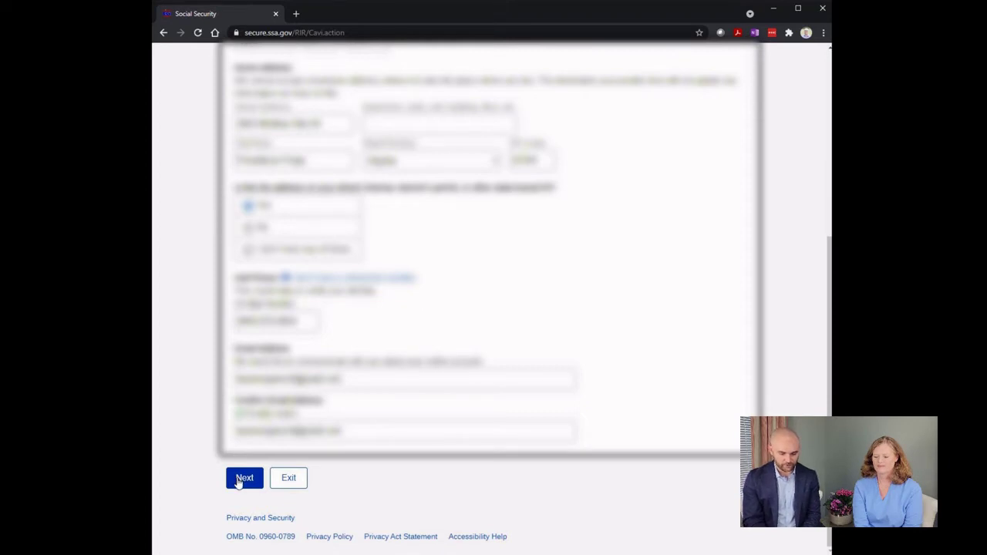
click(239, 482)
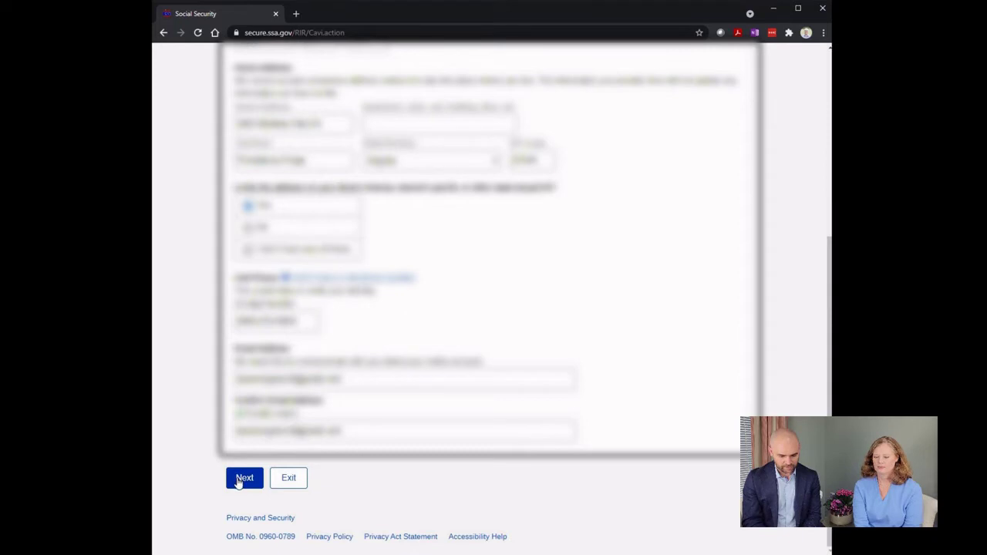
click(238, 482)
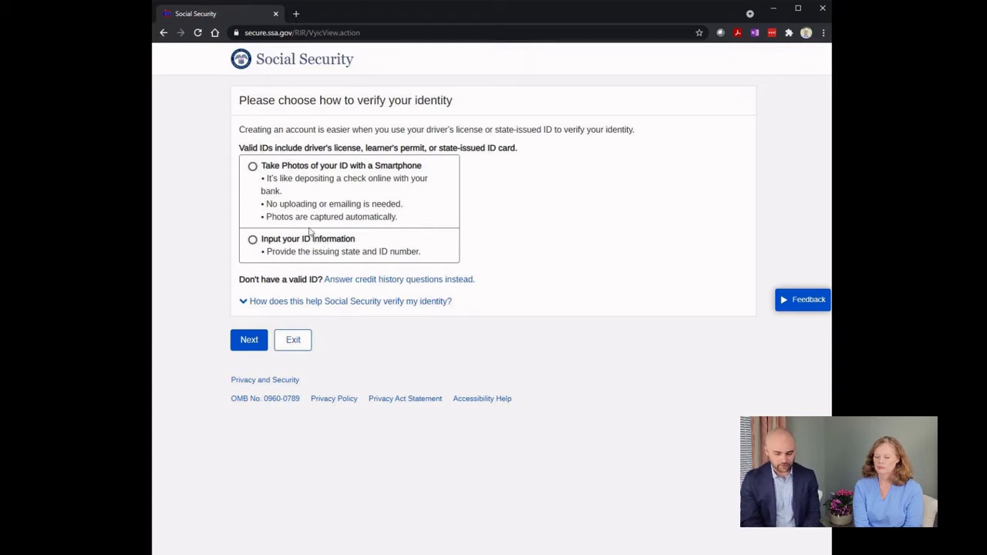
Step: Choose to verify identity by entering ID information instead of photos
click(253, 167)
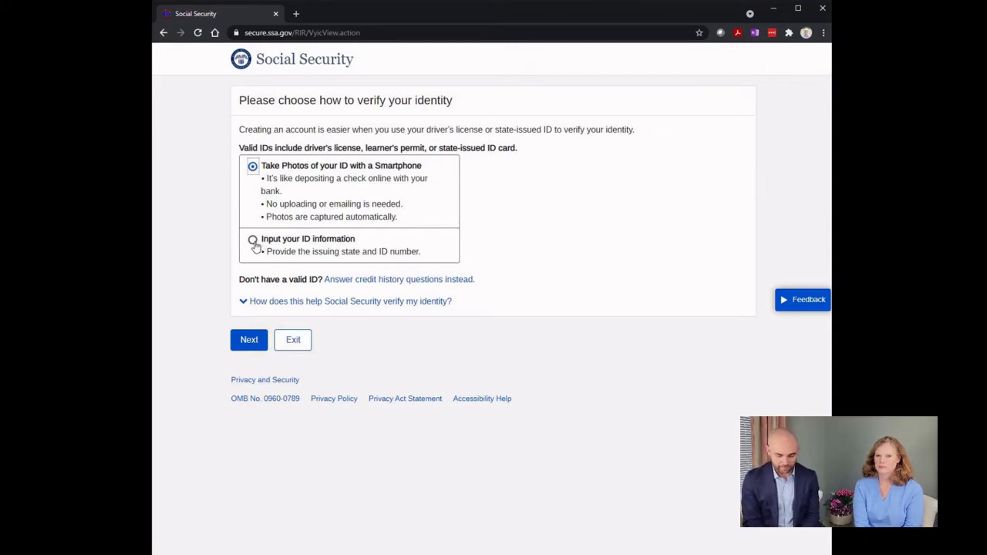
click(255, 245)
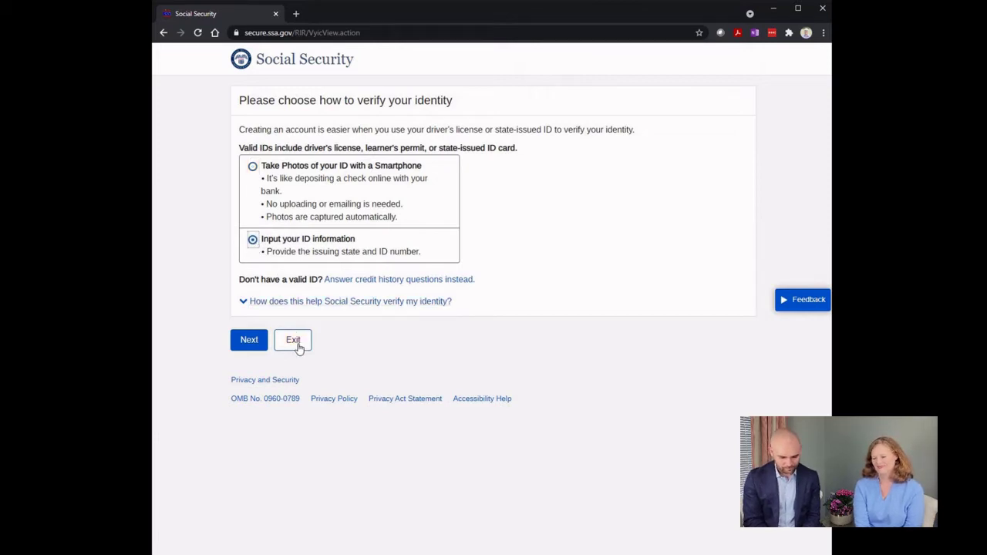
click(248, 343)
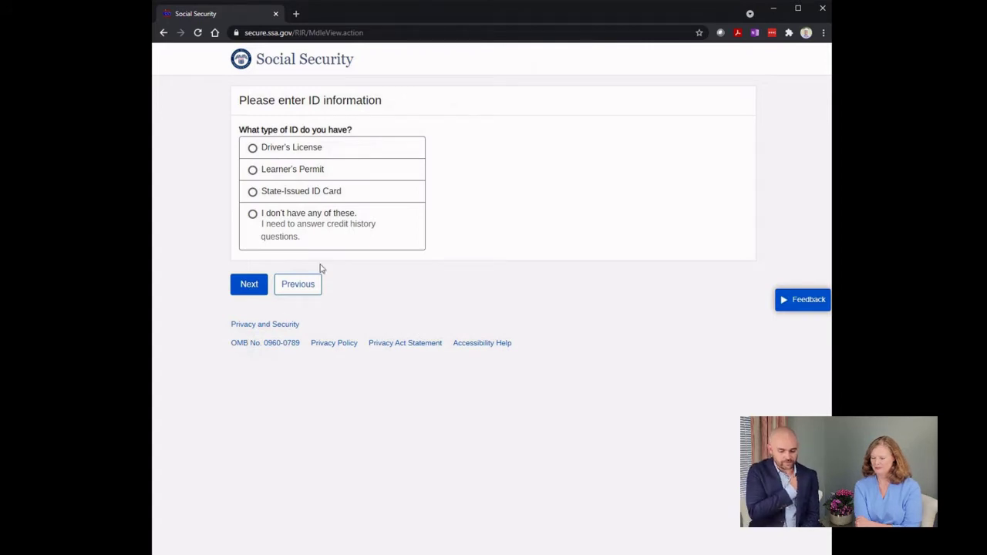
Step: Submit a Virginia-issued Driver's License with its license number
click(324, 152)
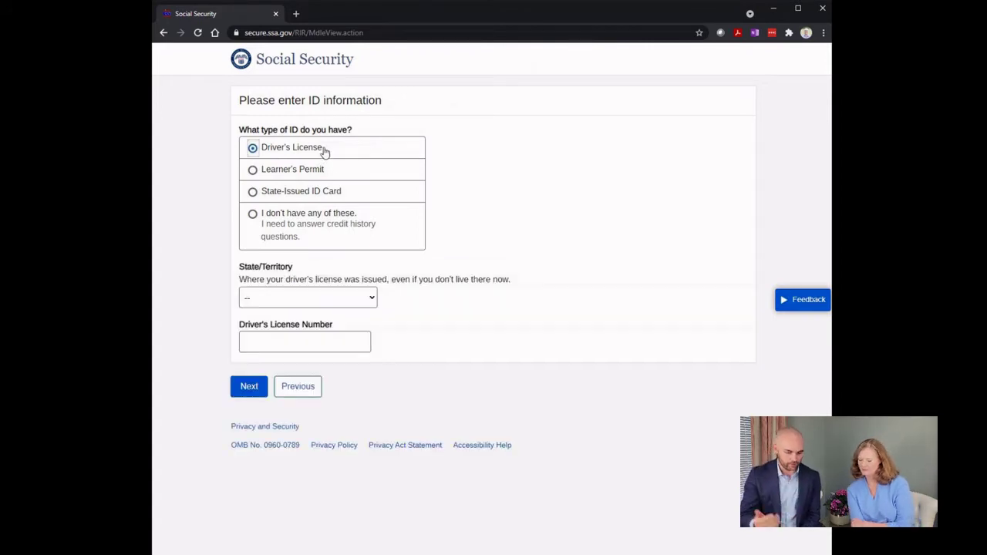
click(311, 301)
scroll(300, 227, down, 8)
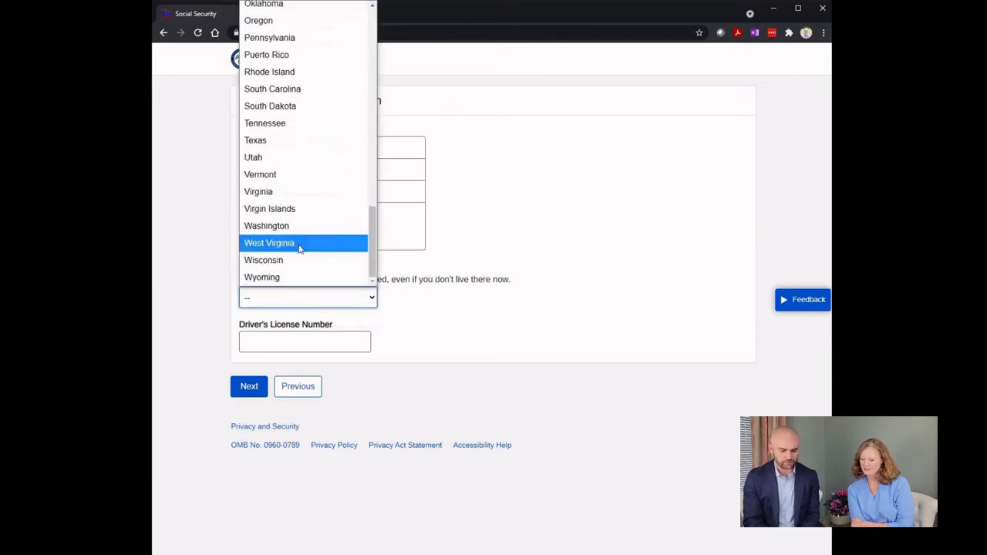
click(285, 194)
click(266, 348)
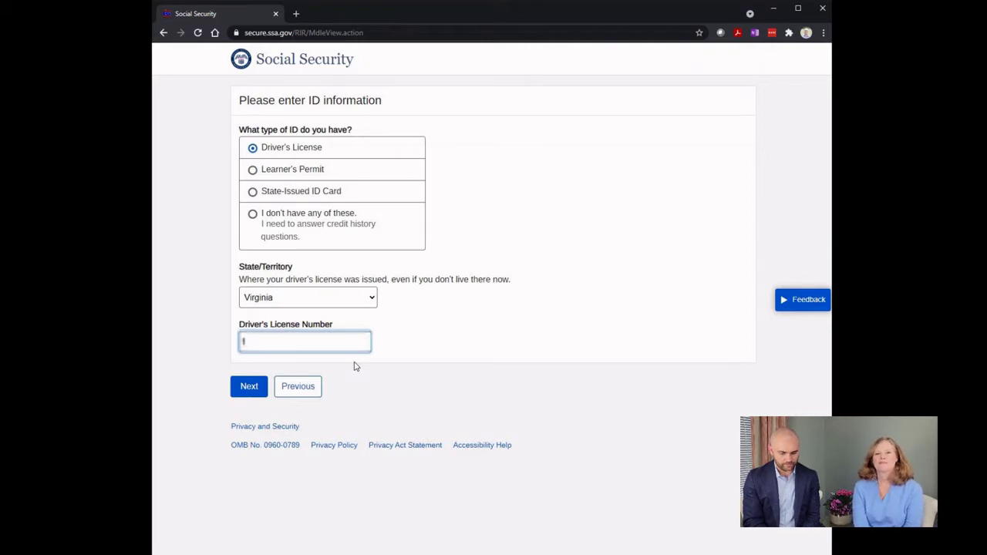
text(33)
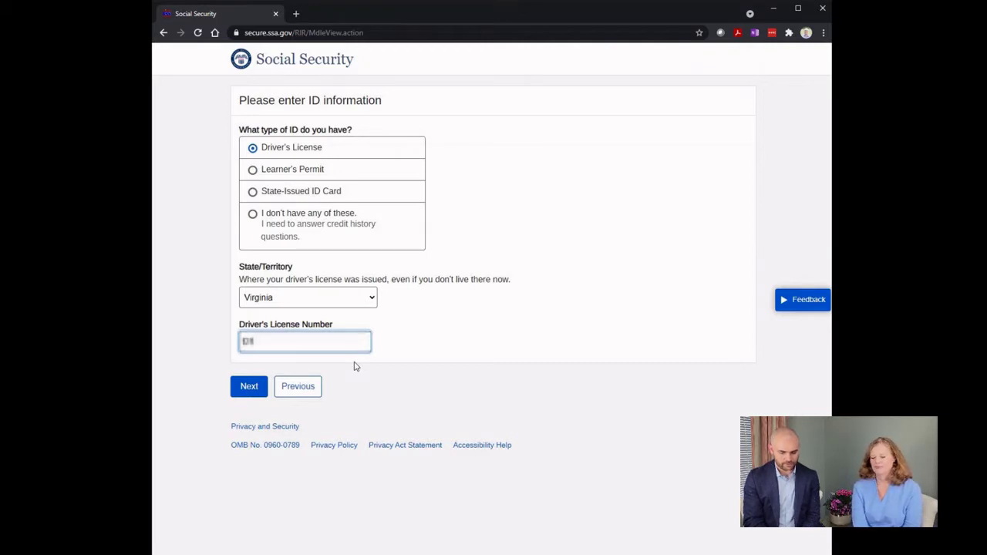
text(******)
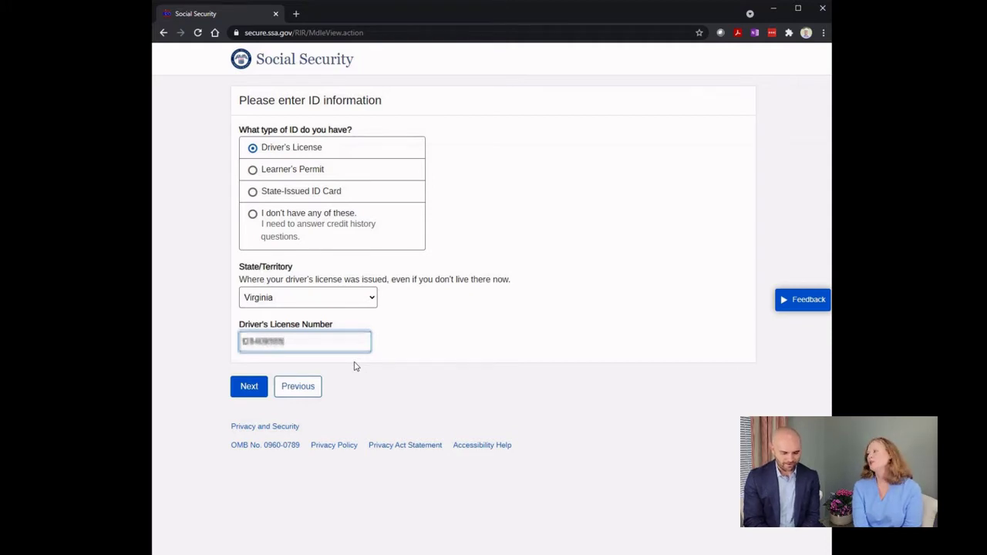
click(255, 391)
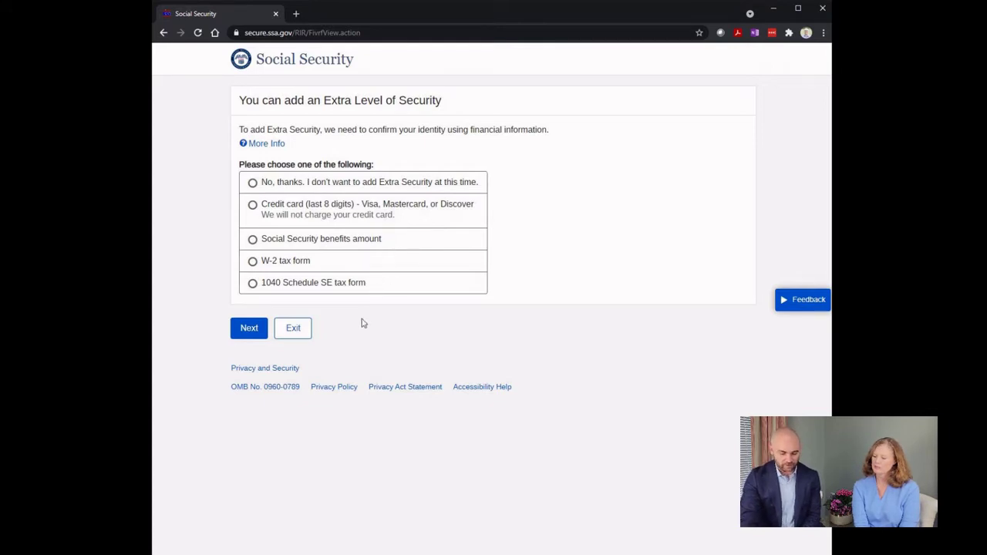
Step: Verify with a credit card by entering its last eight digits in two groups of four
click(379, 216)
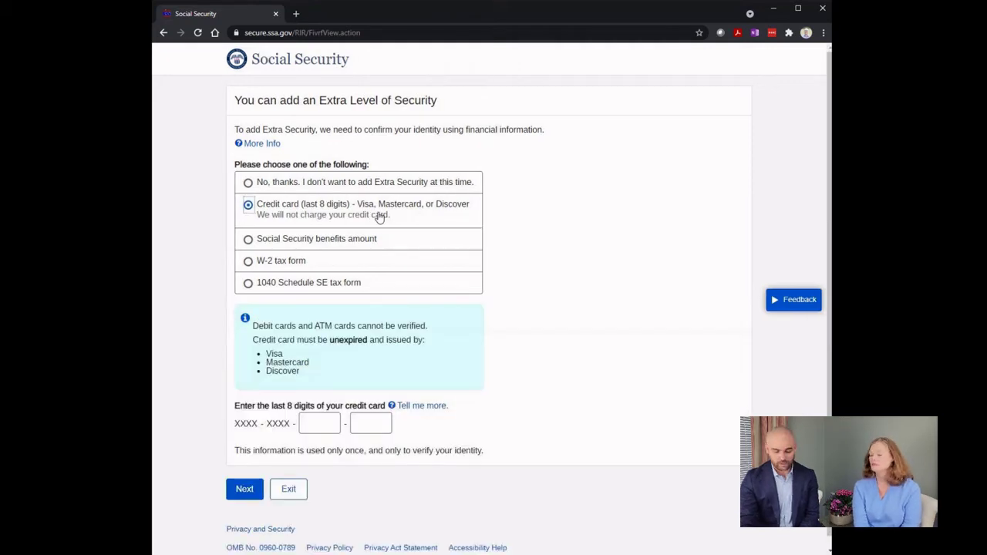
click(326, 433)
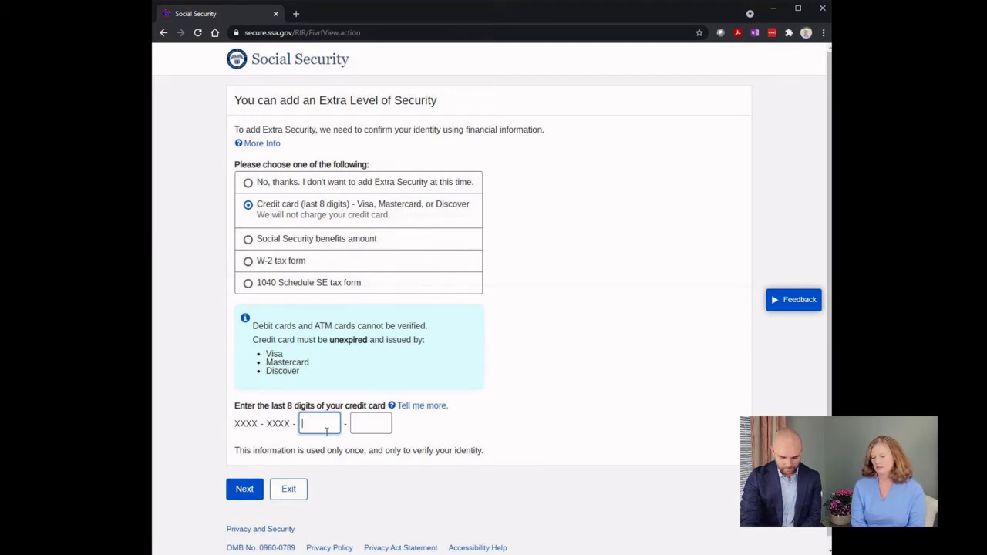
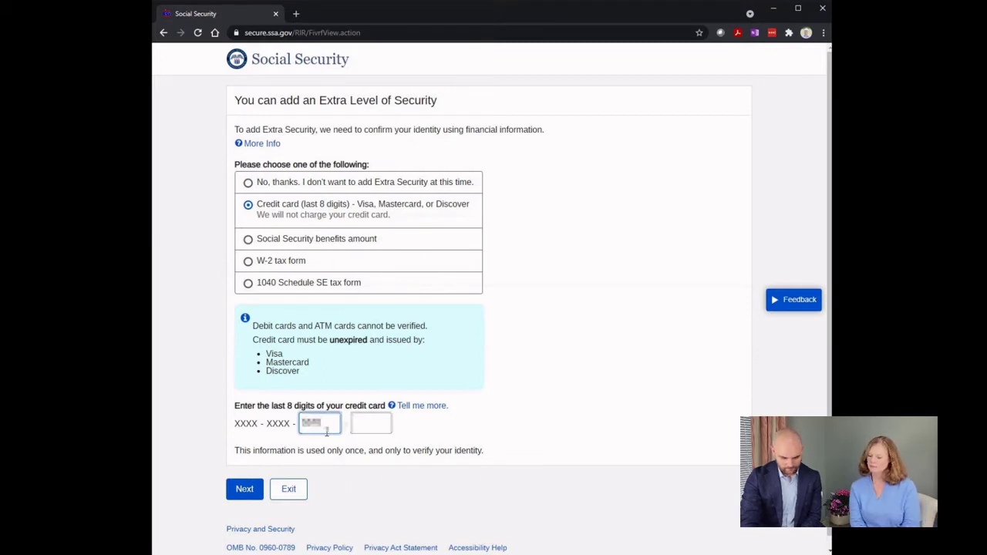
click(360, 427)
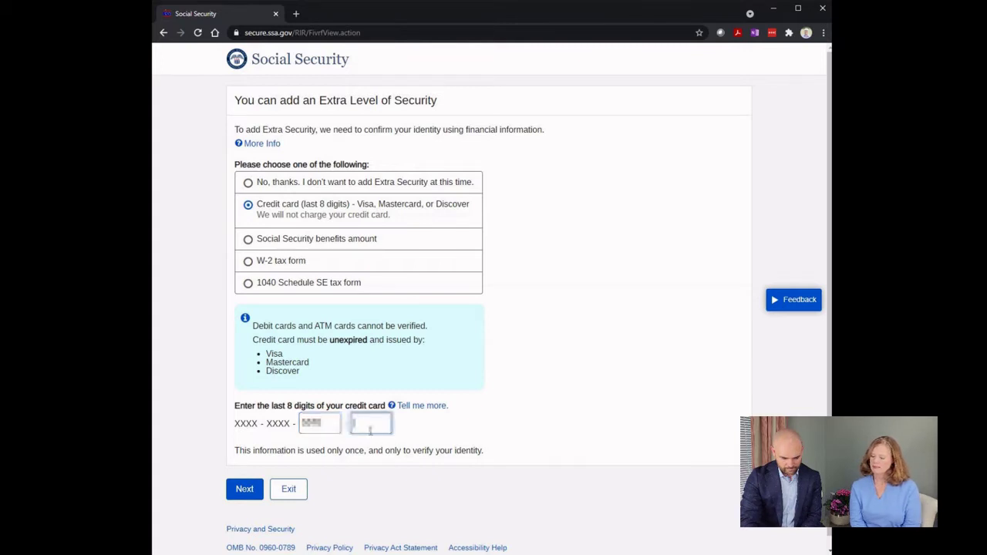
text(1234)
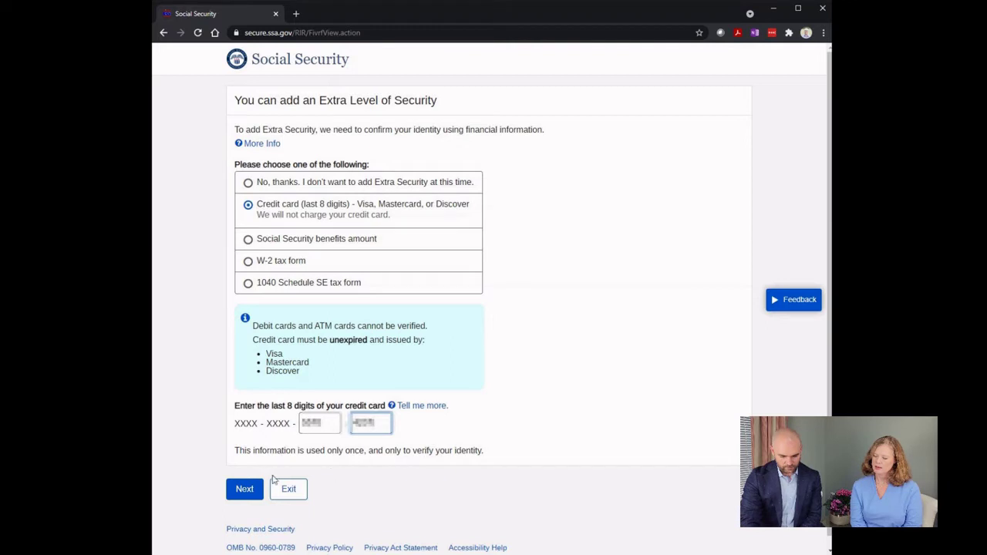
click(243, 489)
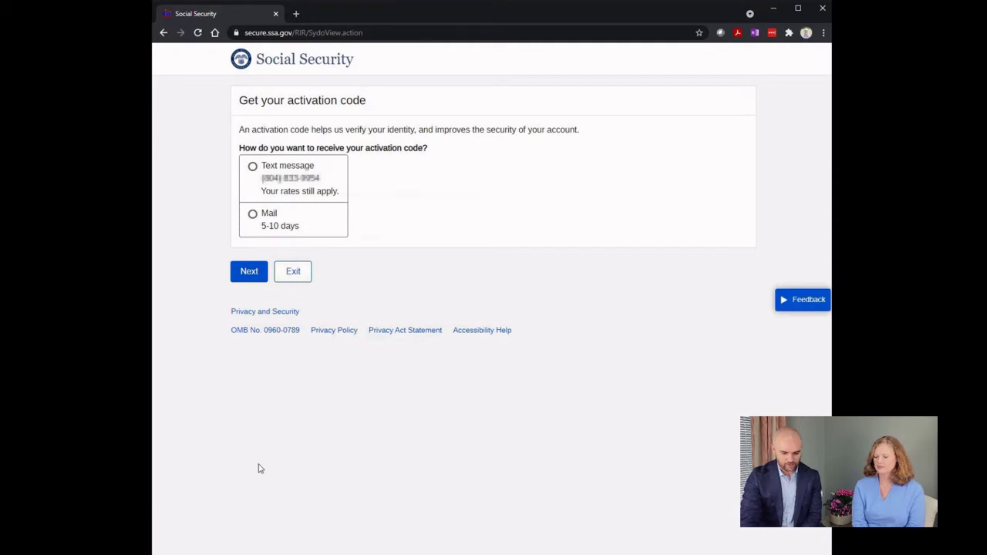
Step: Request the activation code by text message and submit the received code
click(270, 177)
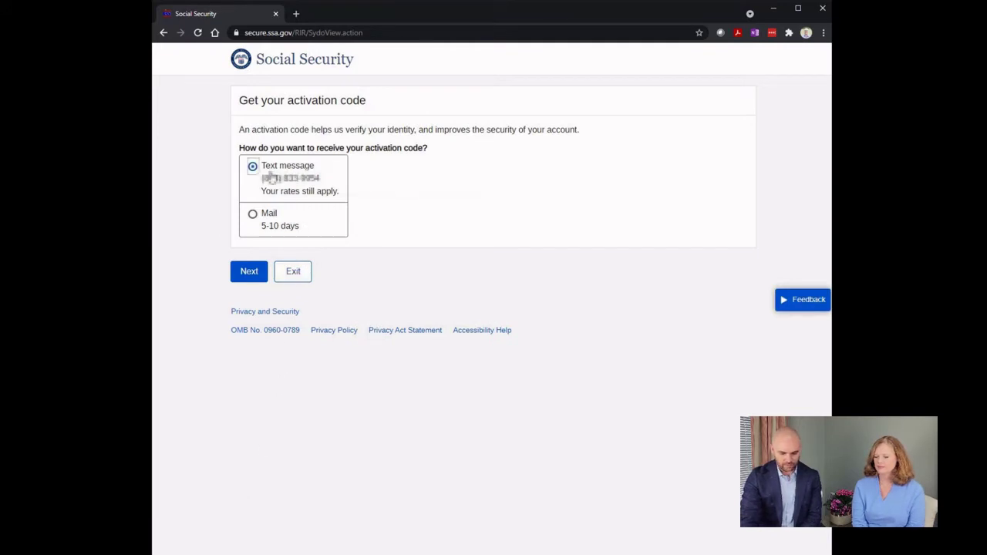
click(246, 274)
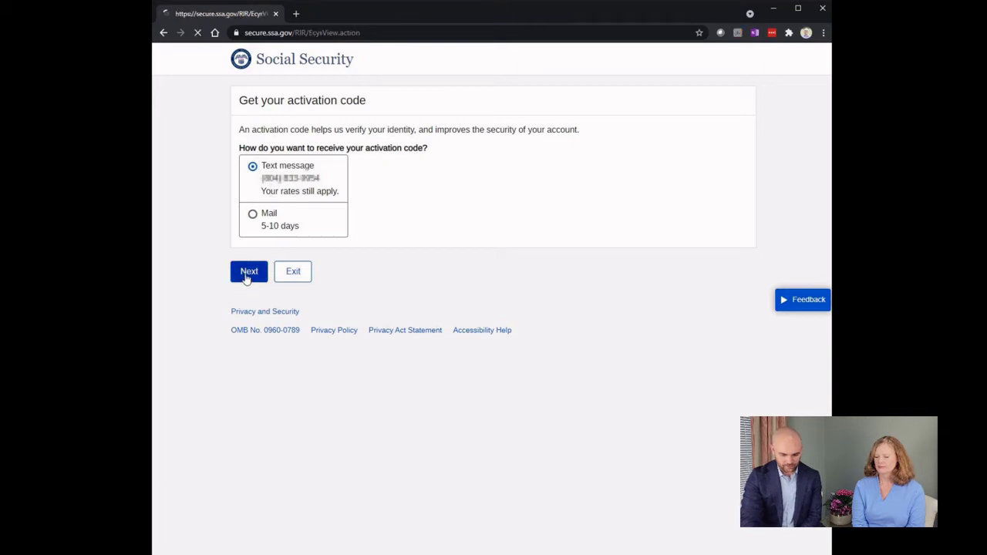
click(259, 249)
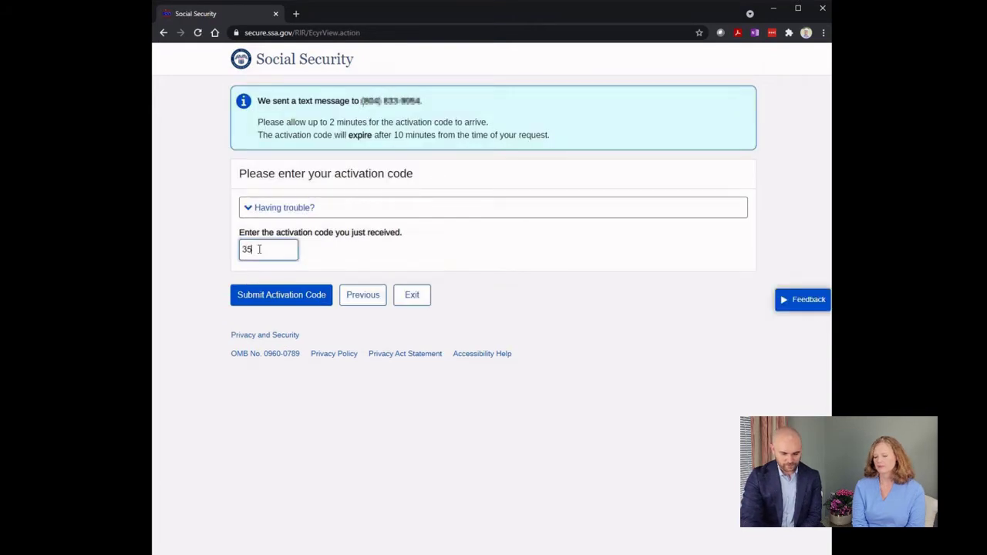
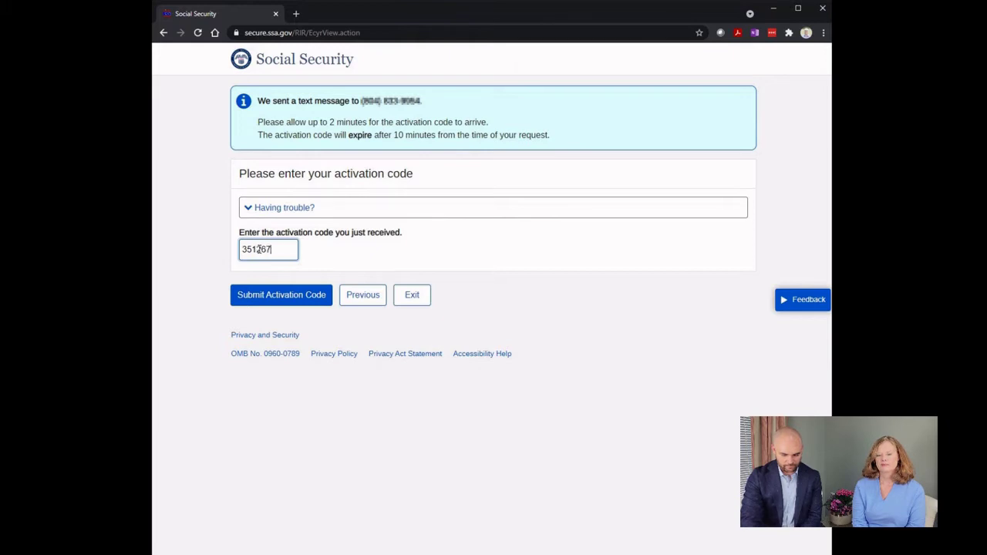
click(293, 295)
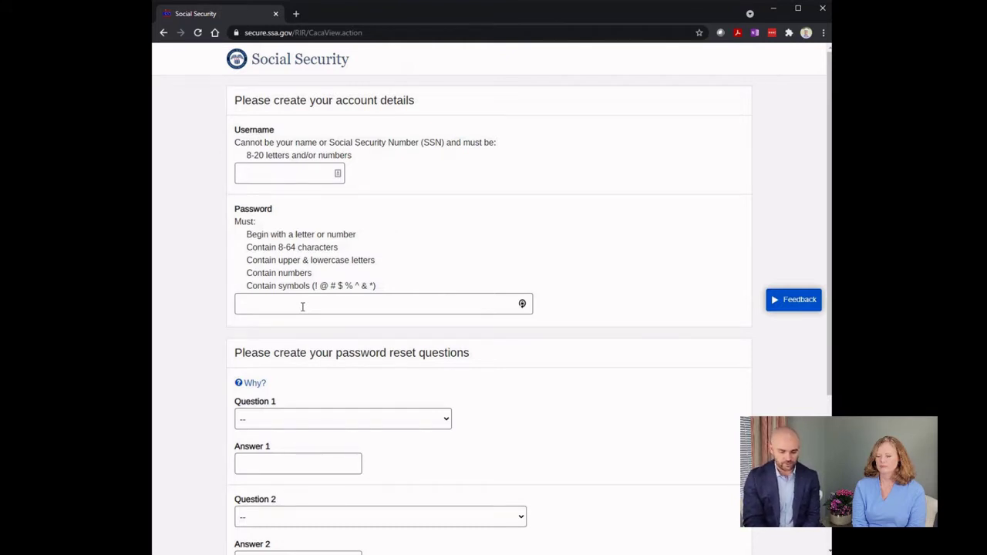
Step: Enter the username and account details, then accept the Terms of Service to reach the home page
click(317, 169)
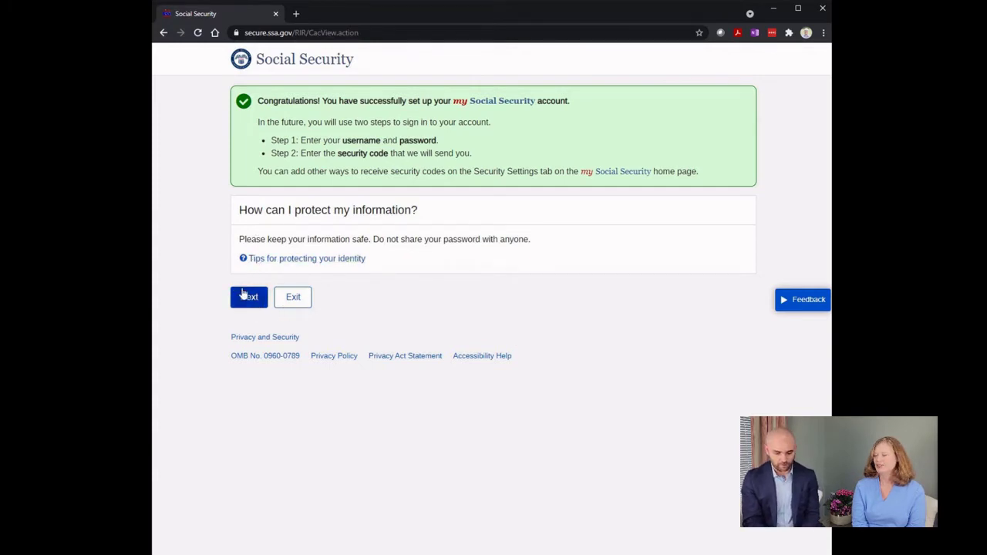
click(242, 296)
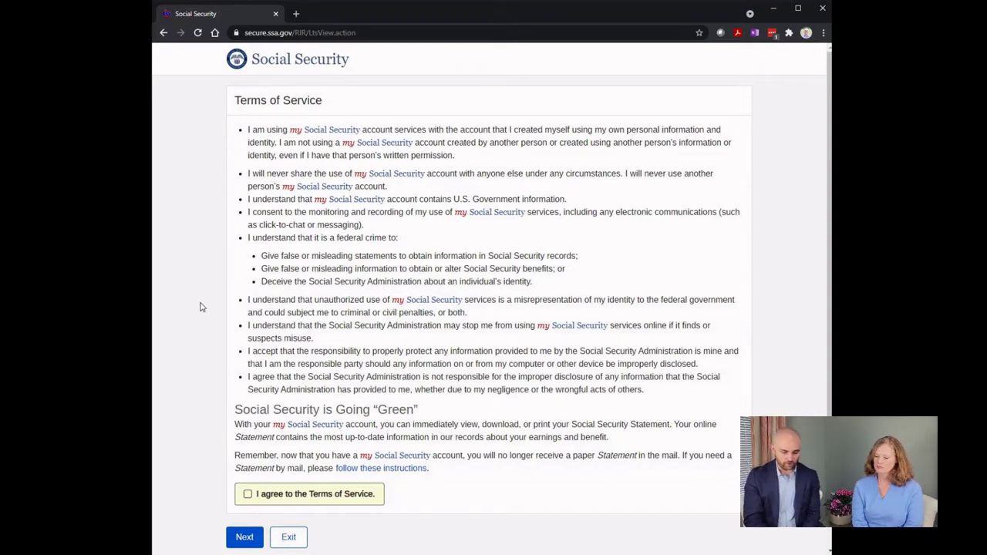
click(247, 495)
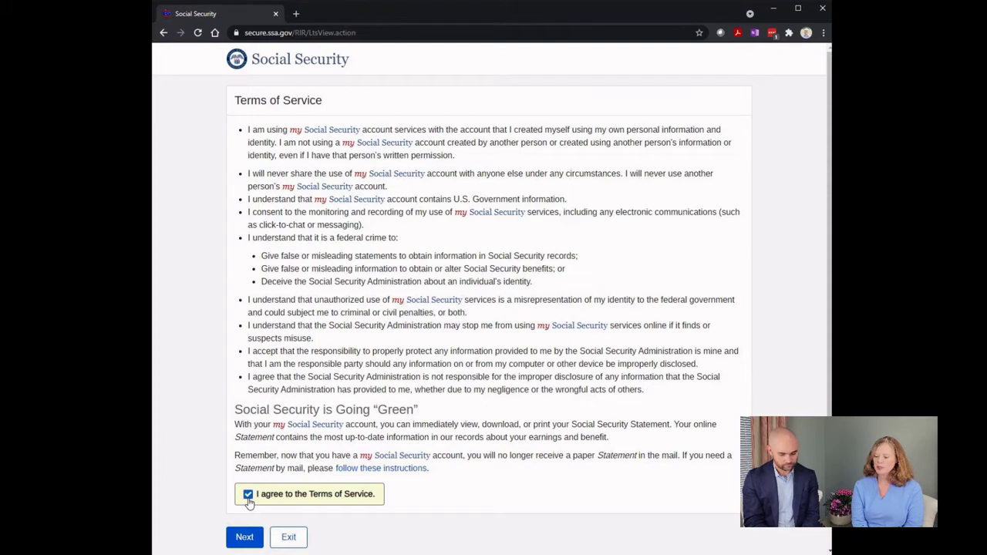
click(244, 538)
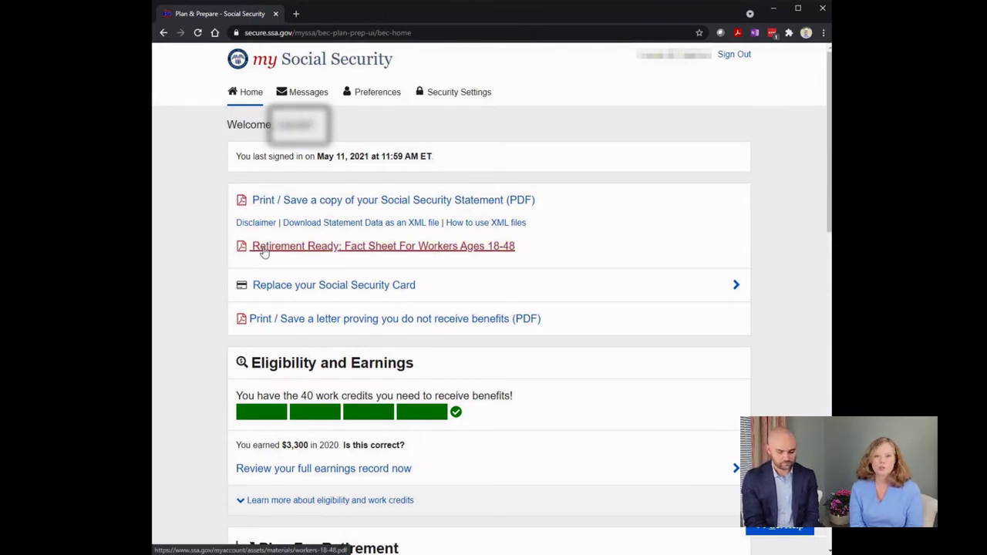
Step: Scroll the home dashboard and open 'Review your full earnings record now'
scroll(211, 246, down, 1)
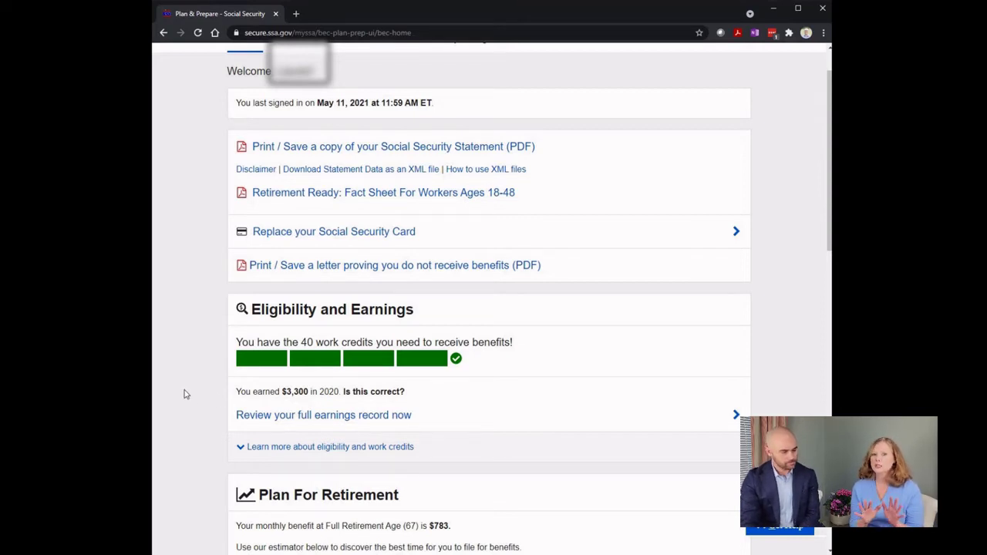
scroll(185, 395, down, 1)
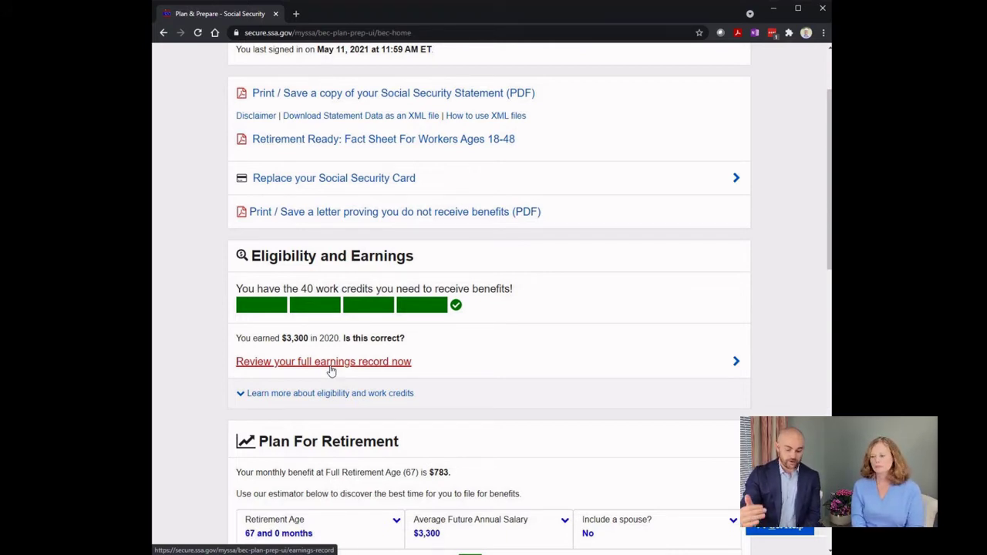
click(330, 368)
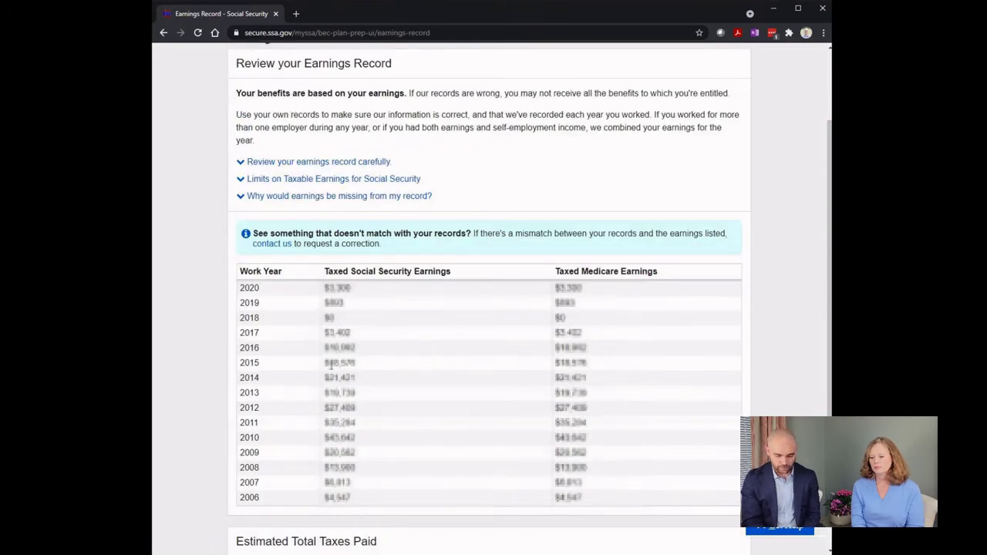